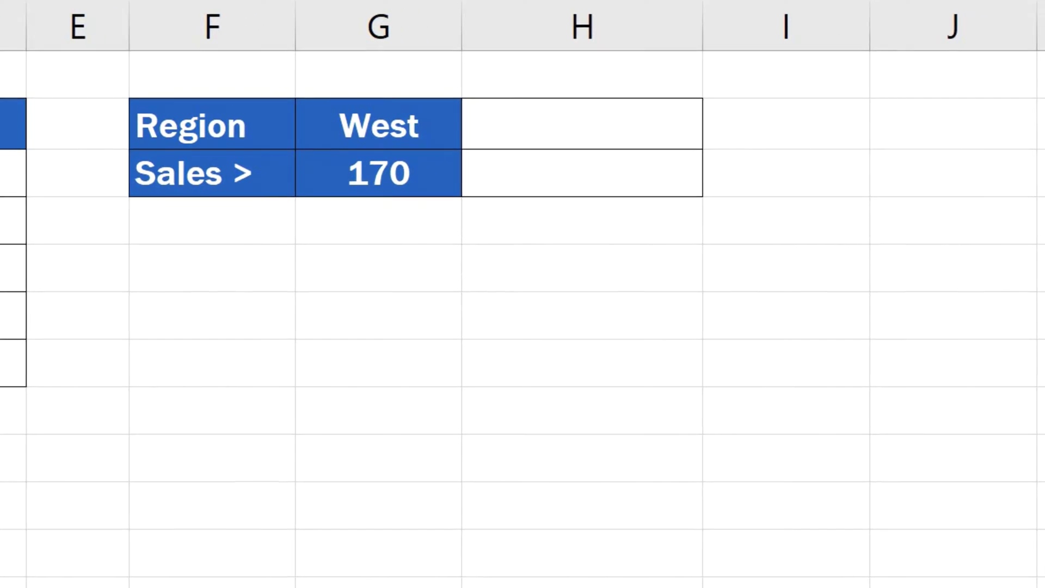
Enter =SUMIF(C3:C7,"West",D3:D7) in H2 to total West sales as 300.
{"action": "left_click", "coordinate": [633, 129]}
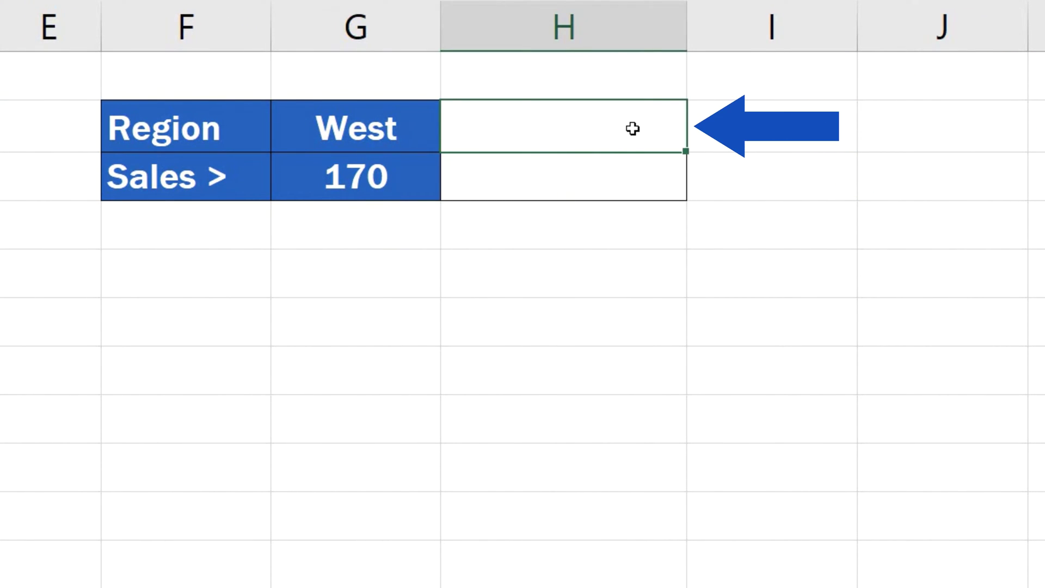
{"action": "type", "text": "="}
{"action": "type", "text": "sum"}
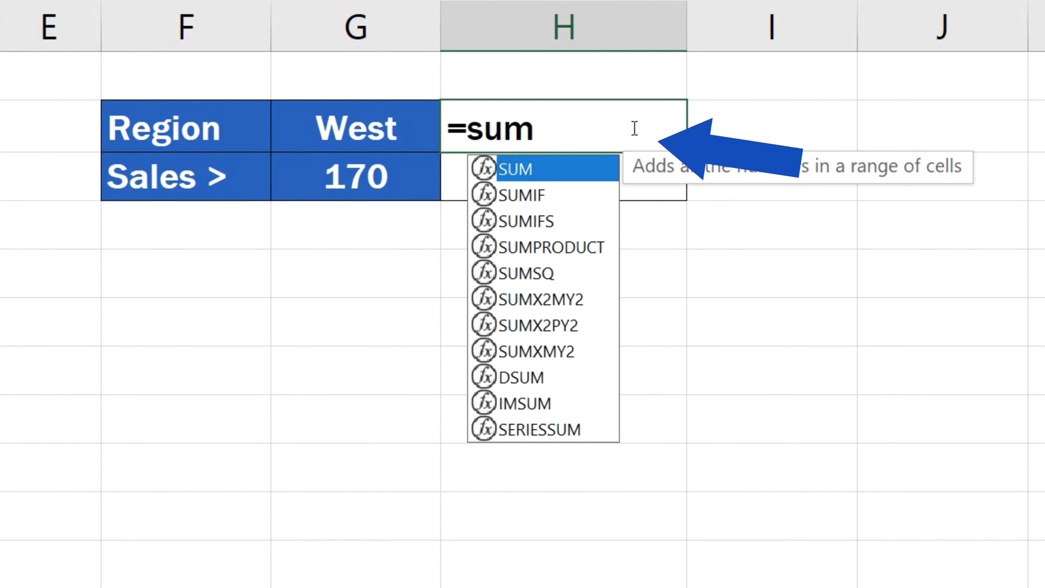
{"action": "type", "text": "if"}
{"action": "double_click", "coordinate": [559, 173]}
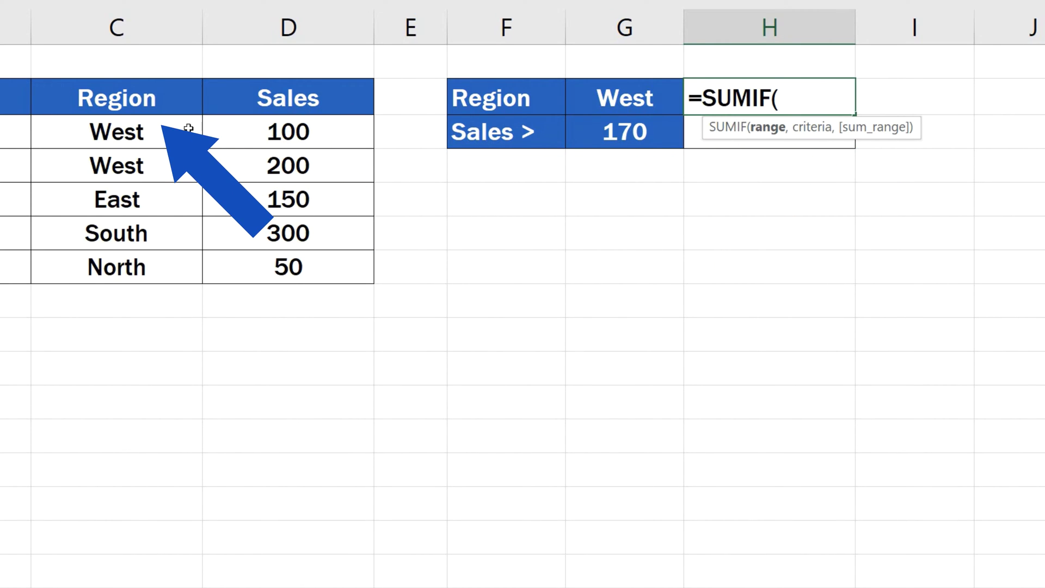
{"action": "left_click_drag", "start_coordinate": [167, 131], "coordinate": [154, 270]}
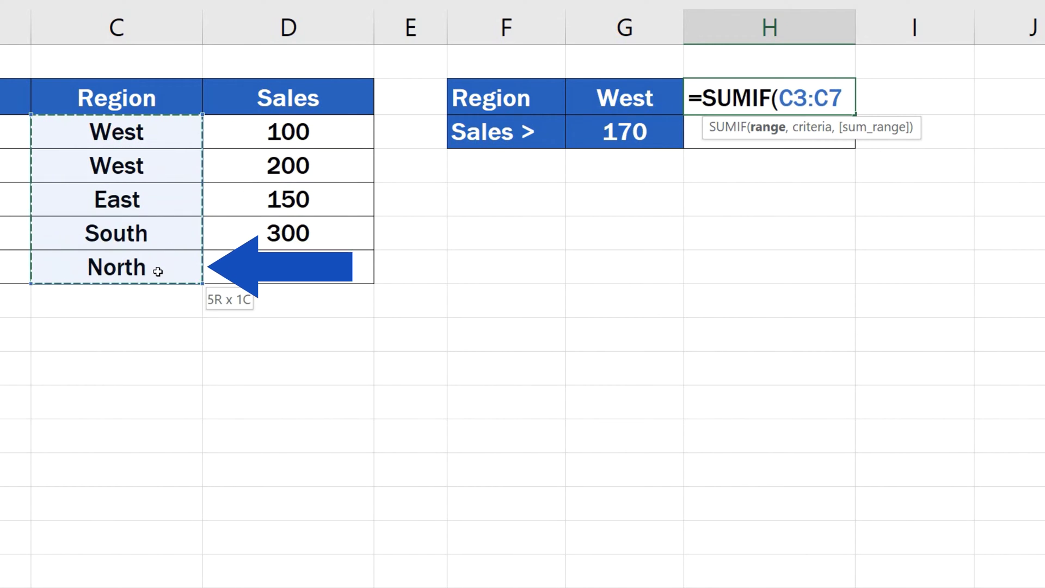
{"action": "type", "text": ","}
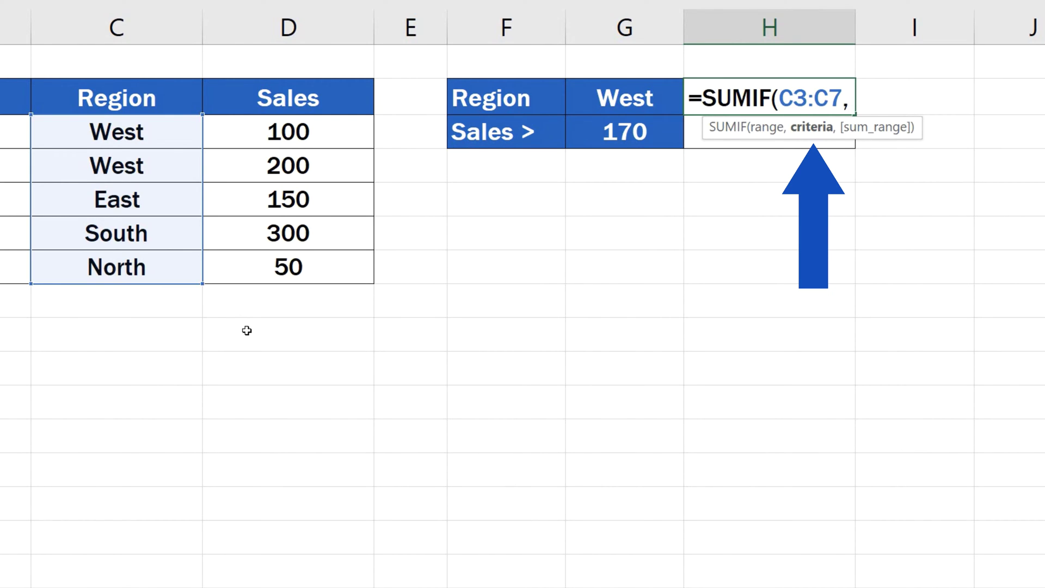
{"action": "type", "text": "\"West"}
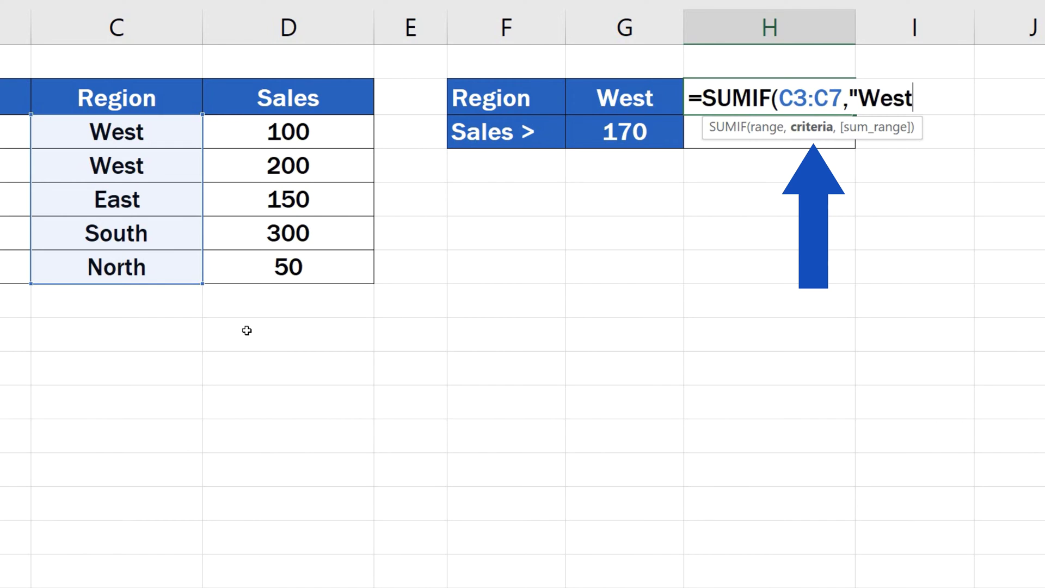
{"action": "type", "text": "\""}
{"action": "type", "text": ","}
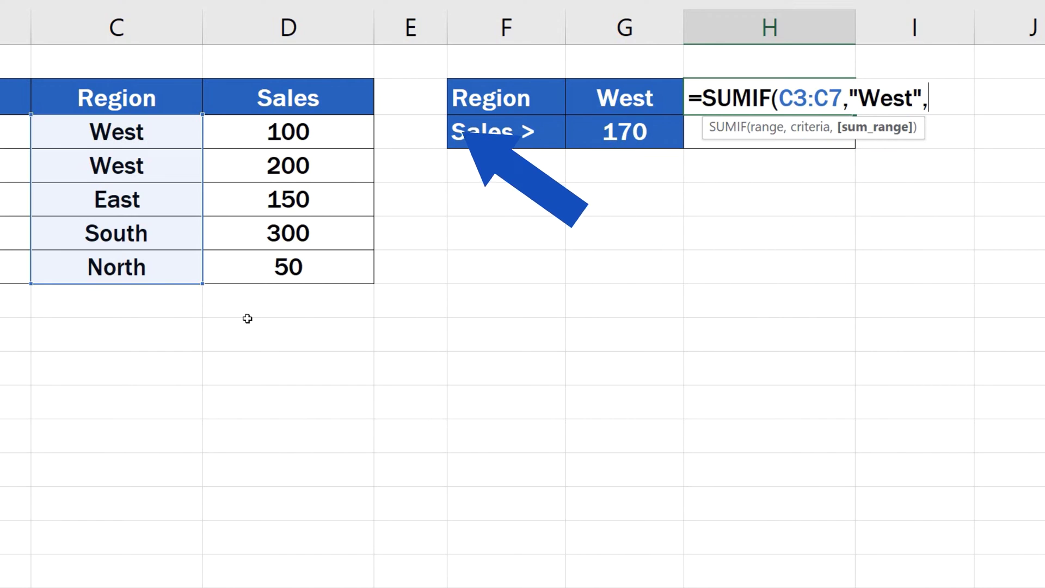
{"action": "left_click_drag", "start_coordinate": [322, 131], "coordinate": [343, 266]}
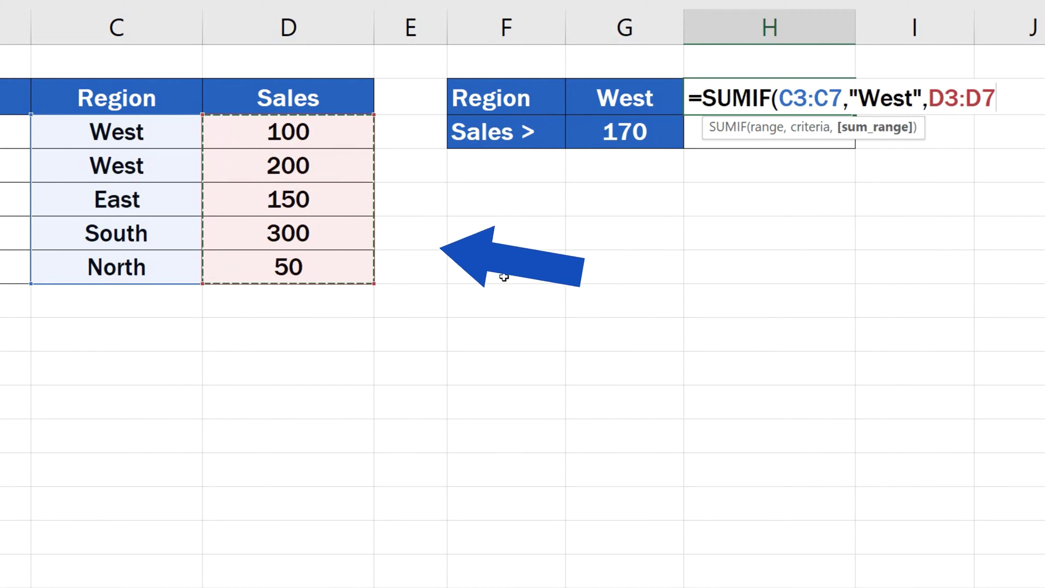
{"action": "type", "text": ")"}
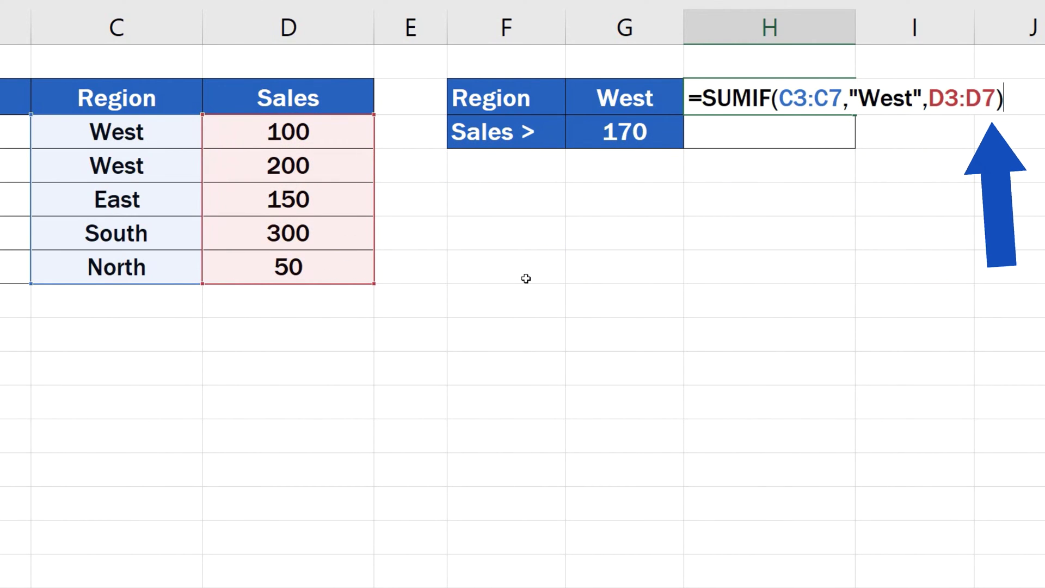
{"action": "key", "text": "Return"}
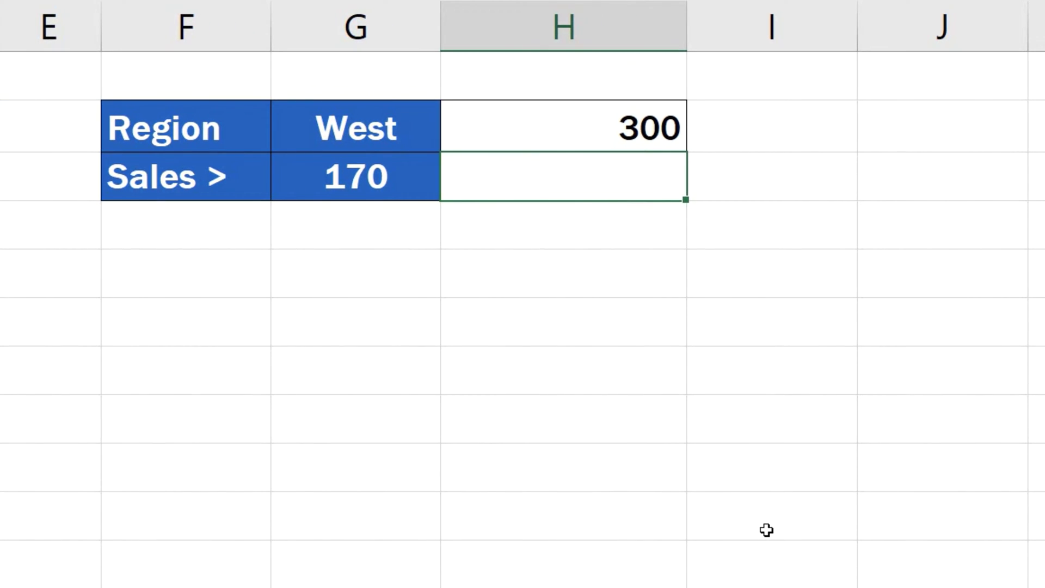
Replace the "West" criterion in H2's SUMIF with a reference to G2.
{"action": "double_click", "coordinate": [595, 131]}
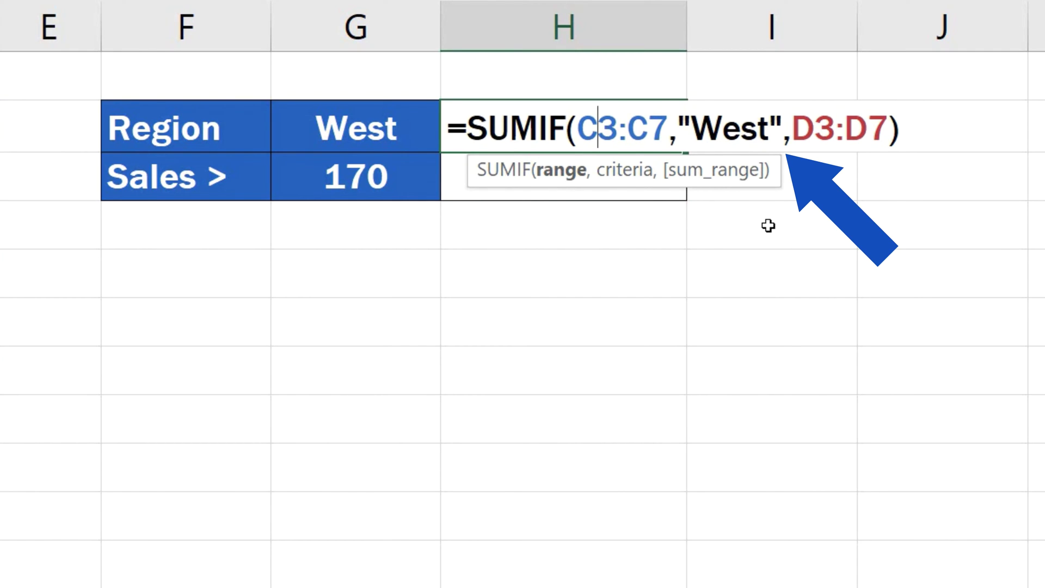
{"action": "left_click_drag", "start_coordinate": [683, 124], "coordinate": [784, 123]}
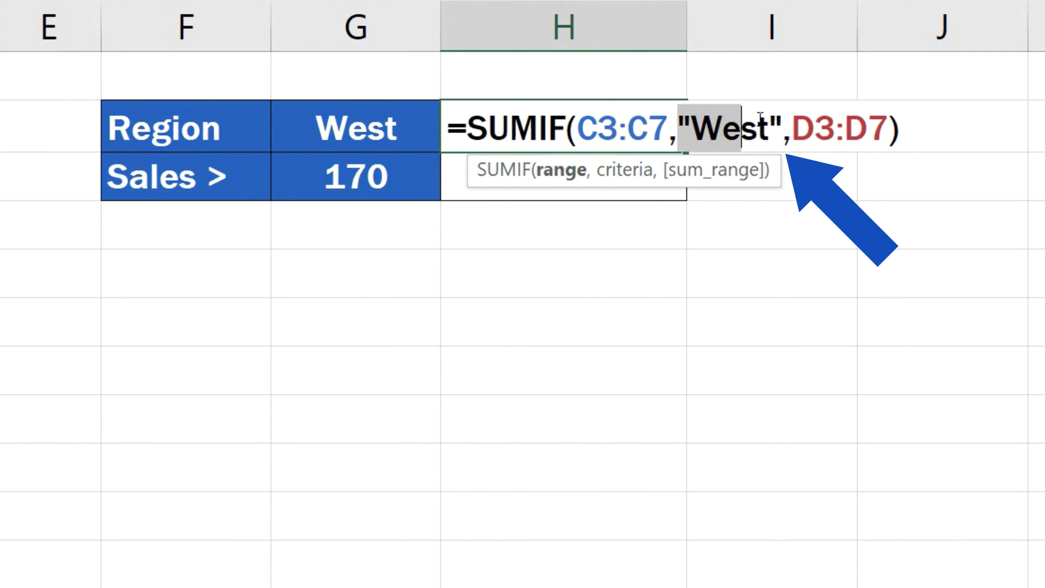
{"action": "type", "text": "G"}
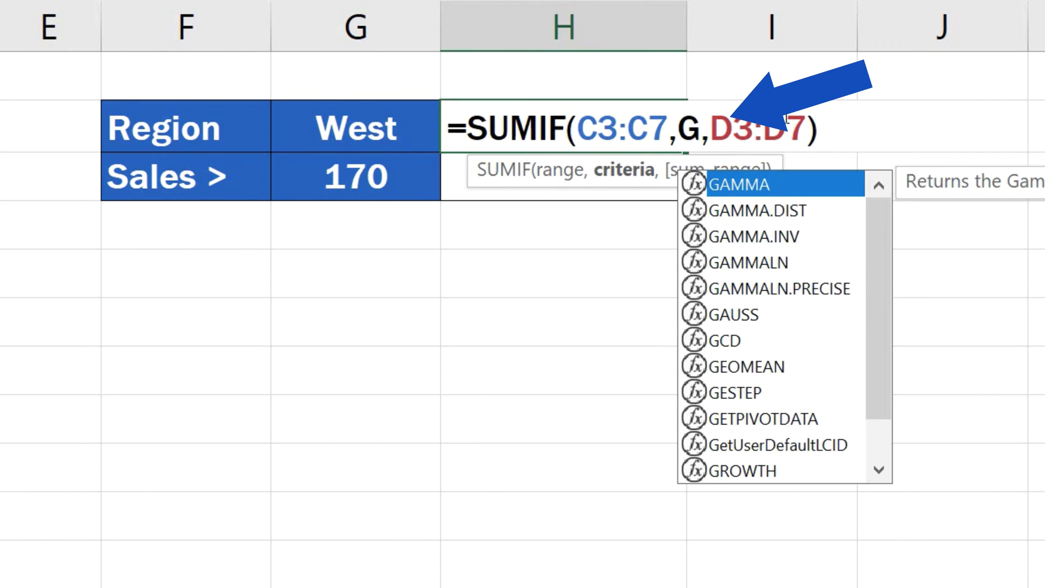
{"action": "type", "text": "2"}
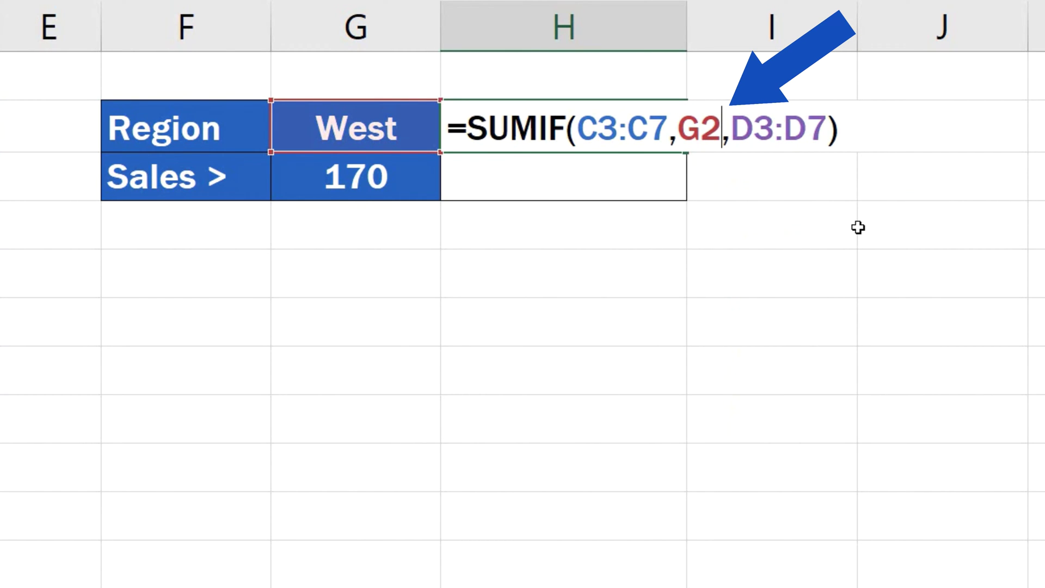
{"action": "key", "text": "Return"}
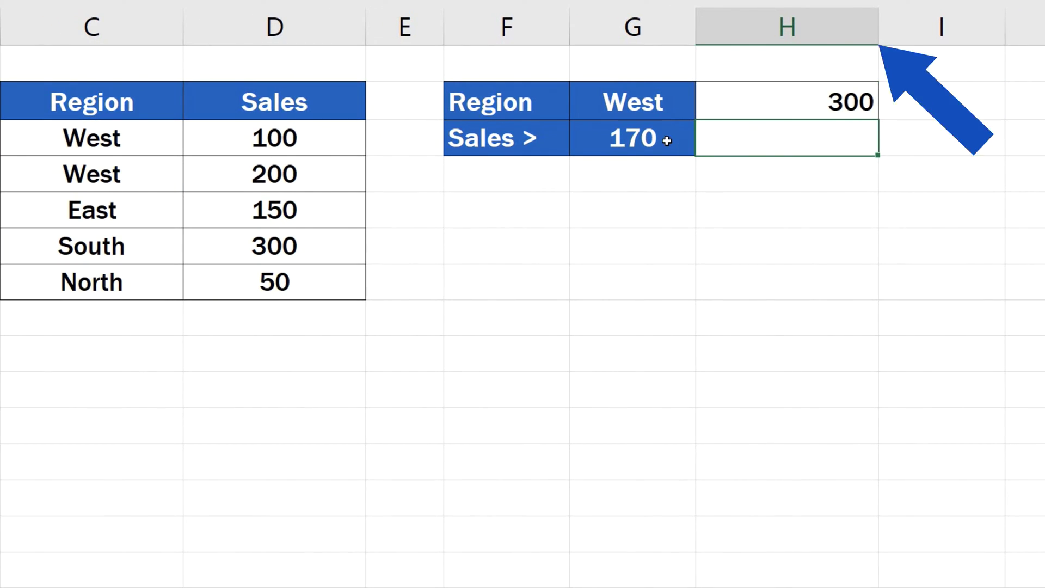
Change G2 from West to East, recalculating the H2 total to 150.
{"action": "left_click", "coordinate": [633, 102]}
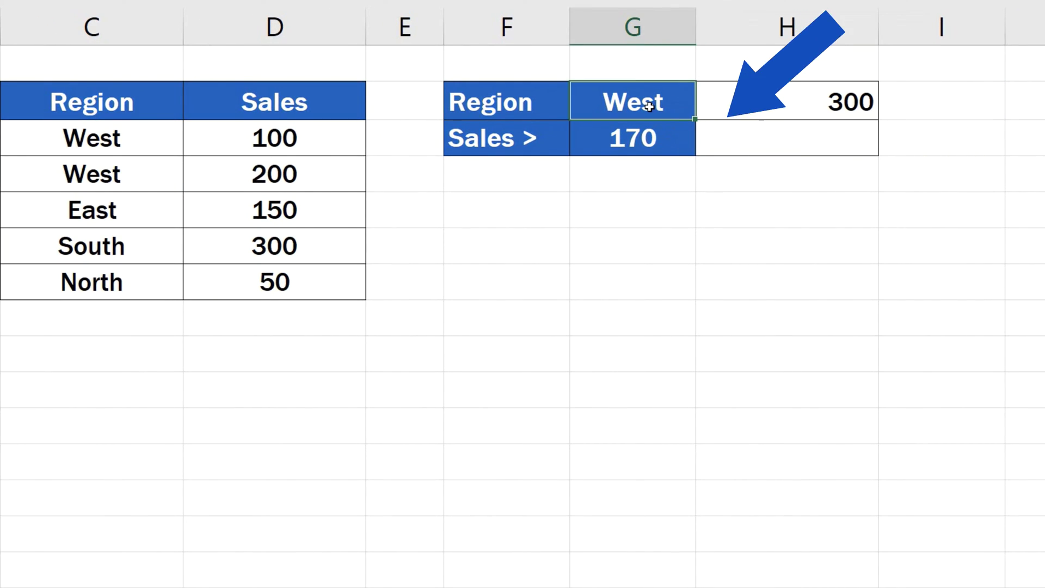
{"action": "double_click", "coordinate": [632, 102]}
{"action": "type", "text": "Eas"}
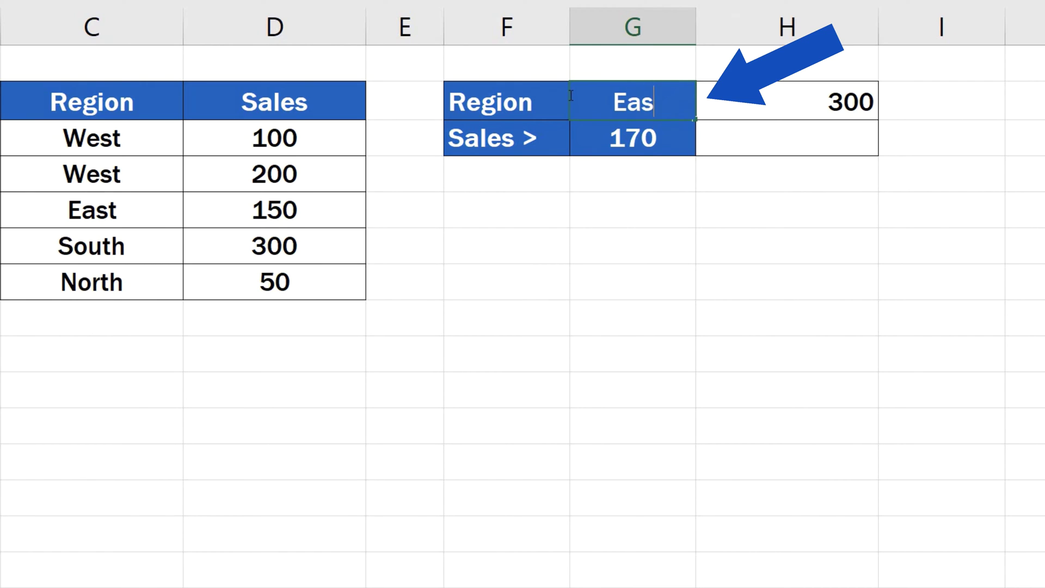
{"action": "type", "text": "t"}
{"action": "key", "text": "Return"}
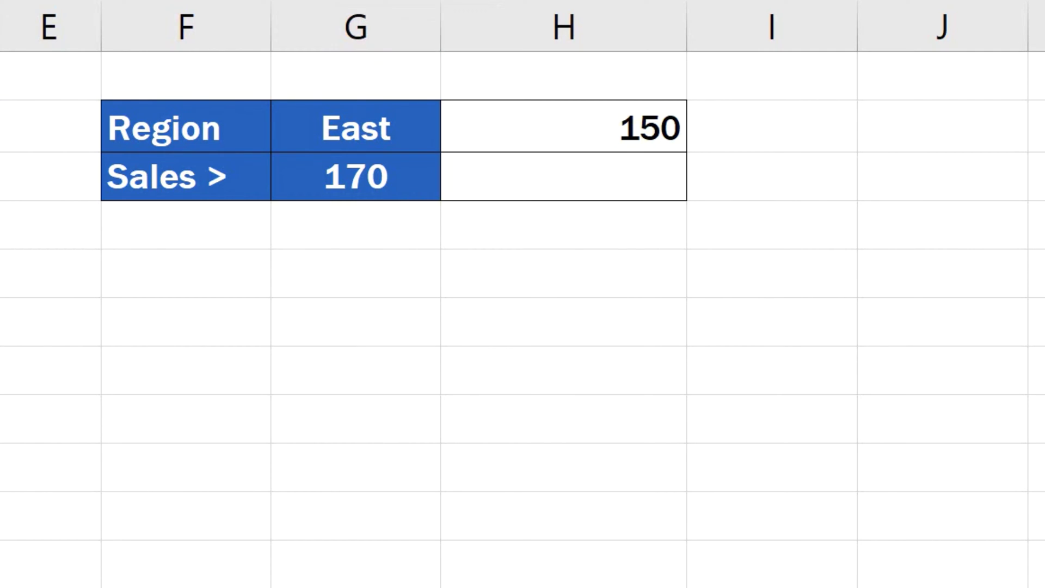
Enter =SUMIF(D3:D7,">170") in H3, totalling sales above 170 as 500.
{"action": "left_click", "coordinate": [667, 182]}
{"action": "type", "text": "="}
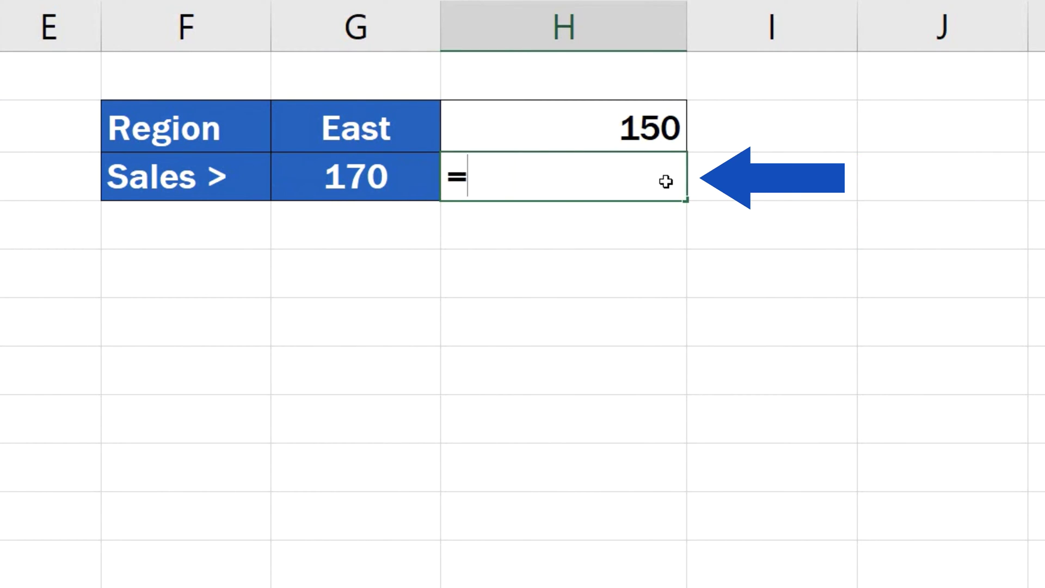
{"action": "type", "text": "sumif"}
{"action": "double_click", "coordinate": [545, 219]}
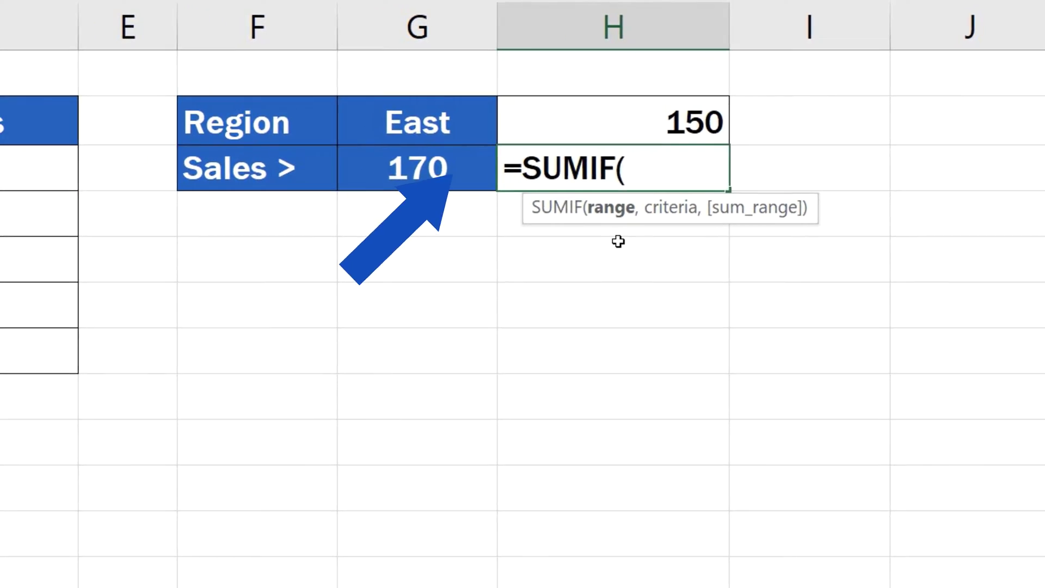
{"action": "left_click_drag", "start_coordinate": [323, 153], "coordinate": [338, 287]}
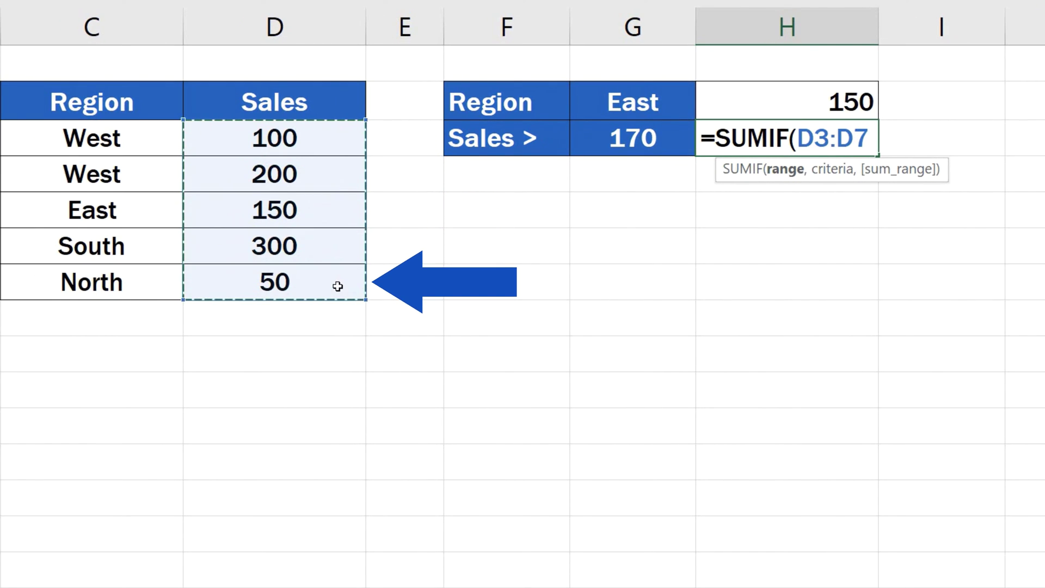
{"action": "type", "text": ","}
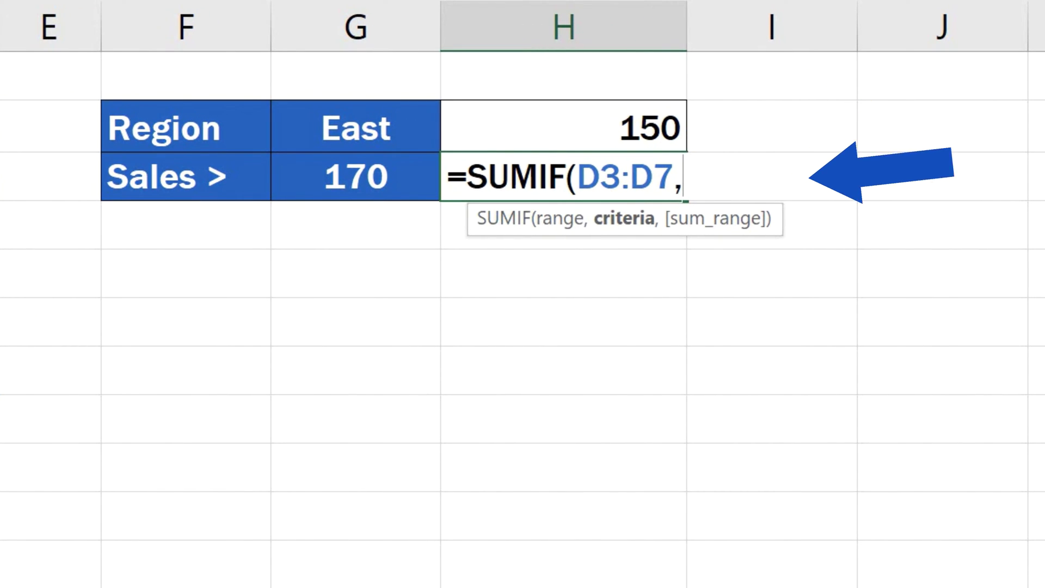
{"action": "type", "text": "\""}
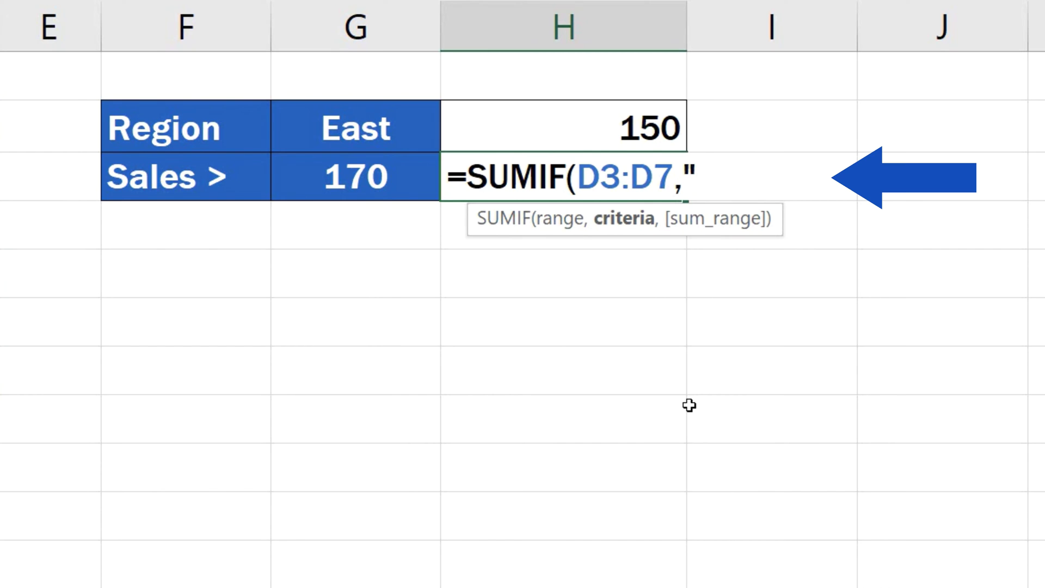
{"action": "type", "text": ">17"}
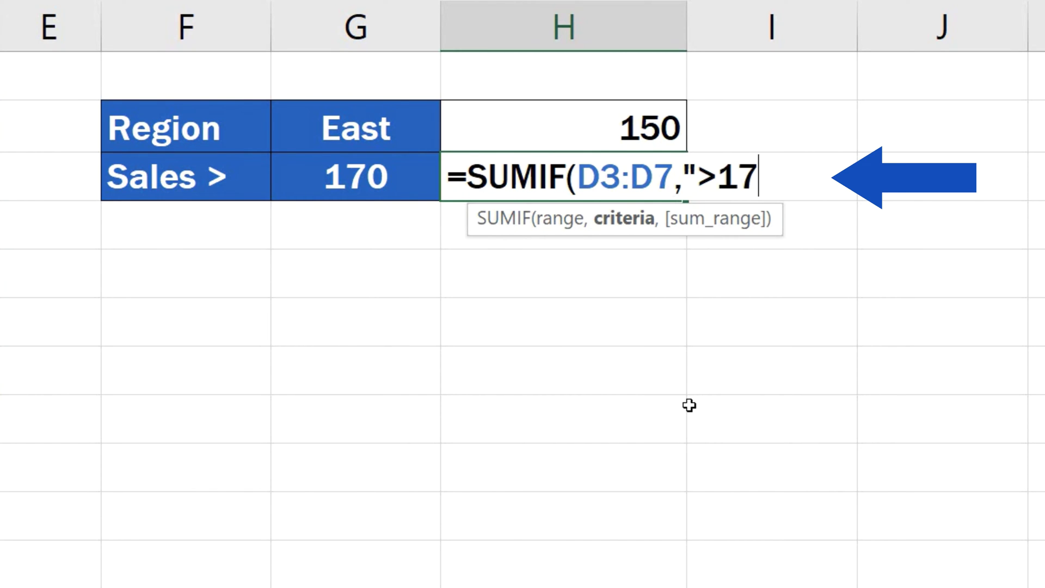
{"action": "type", "text": "0"}
{"action": "type", "text": "\""}
{"action": "type", "text": ")"}
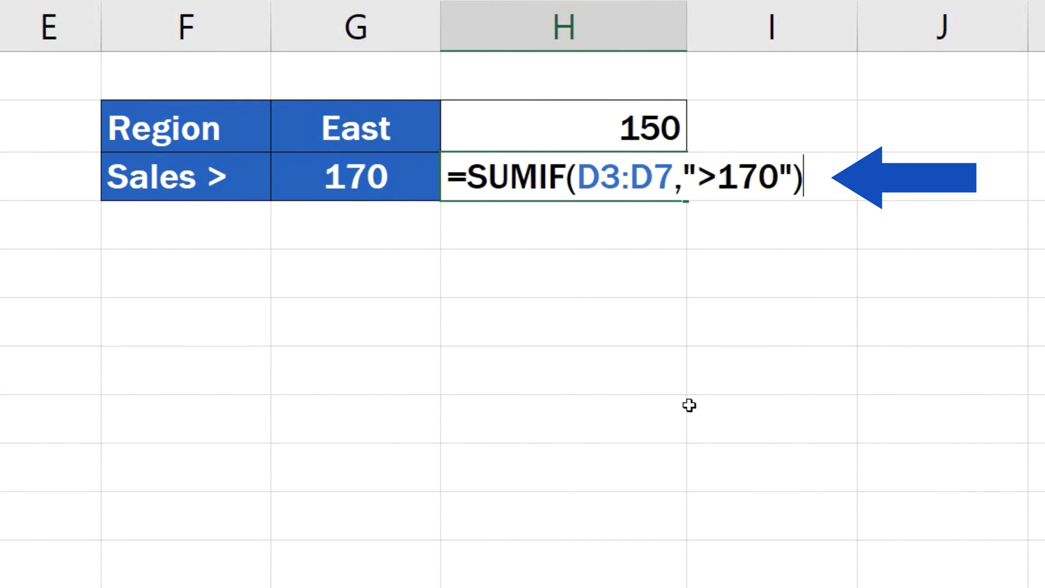
{"action": "key", "text": "Return"}
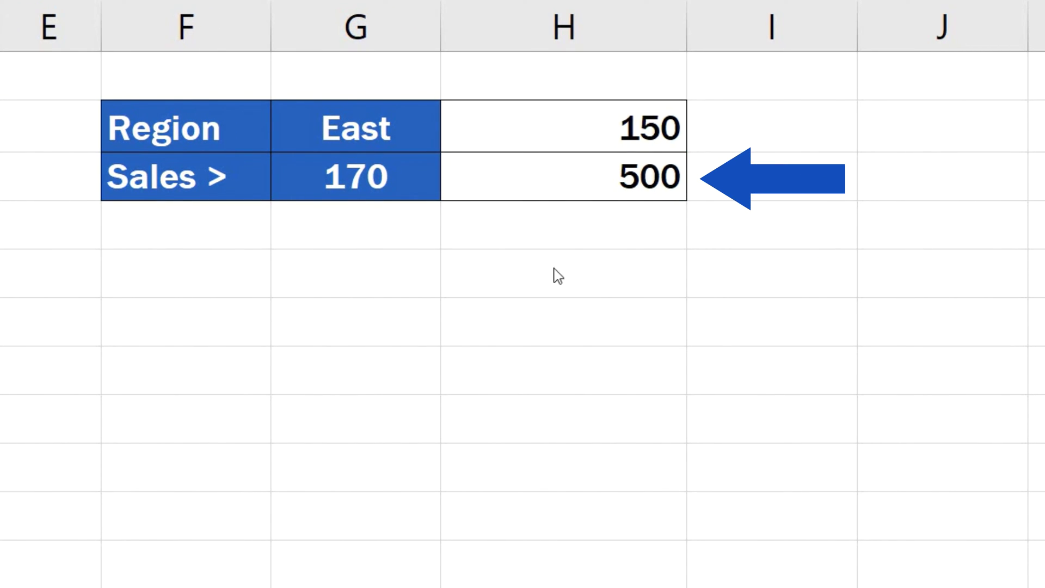
Rewrite the H3 criterion as ">"&G3 so the threshold comes from G3.
{"action": "double_click", "coordinate": [549, 178]}
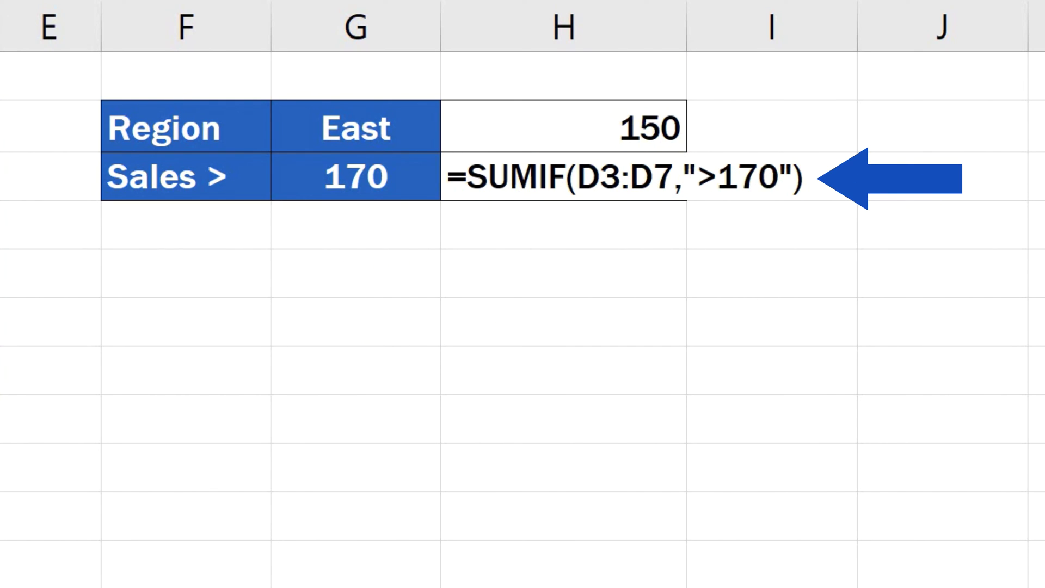
{"action": "double_click", "coordinate": [637, 178]}
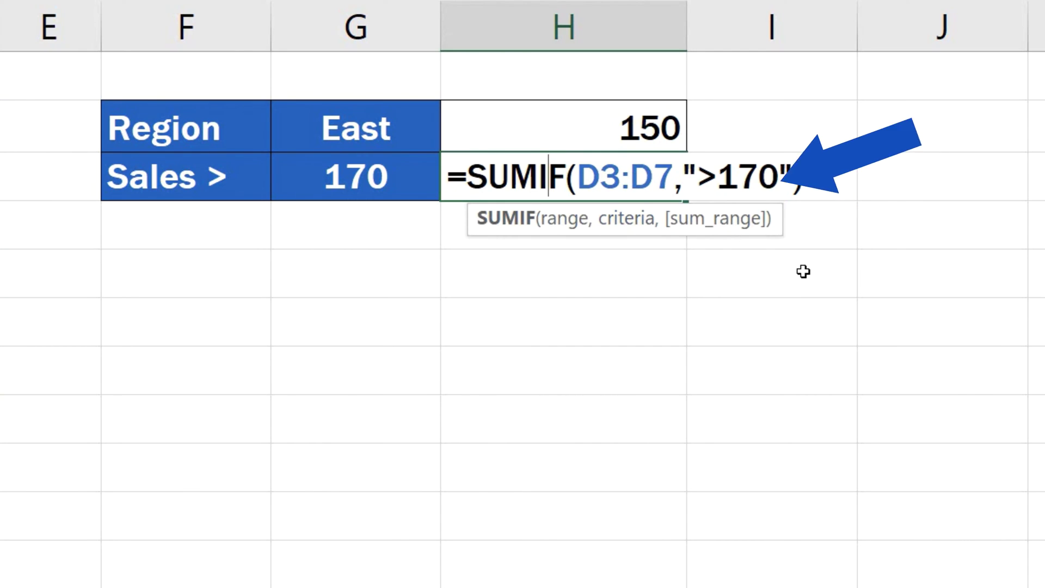
{"action": "left_click_drag", "start_coordinate": [718, 176], "coordinate": [782, 175]}
{"action": "key", "text": "Delete"}
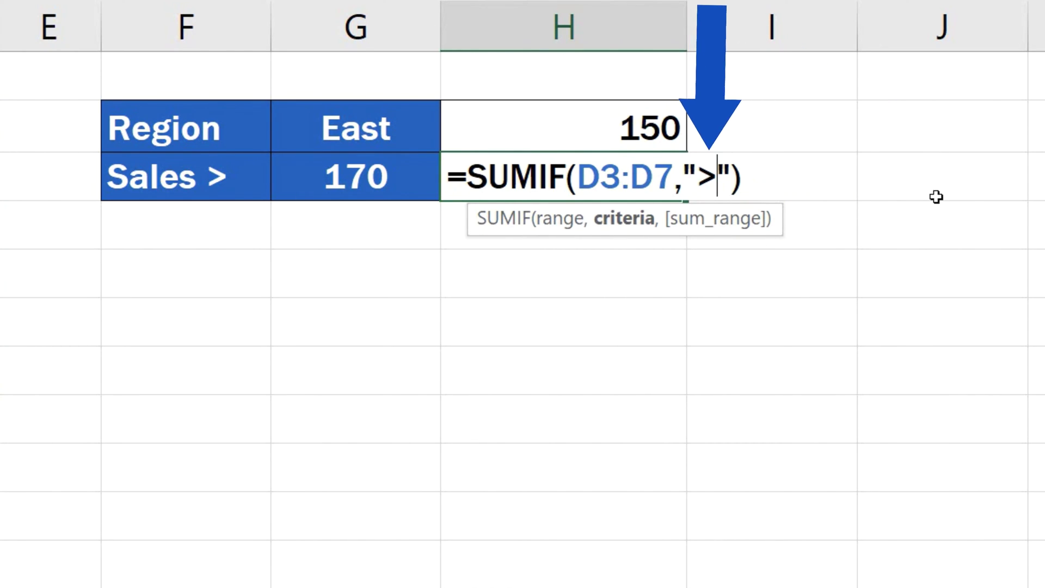
{"action": "left_click", "coordinate": [734, 175]}
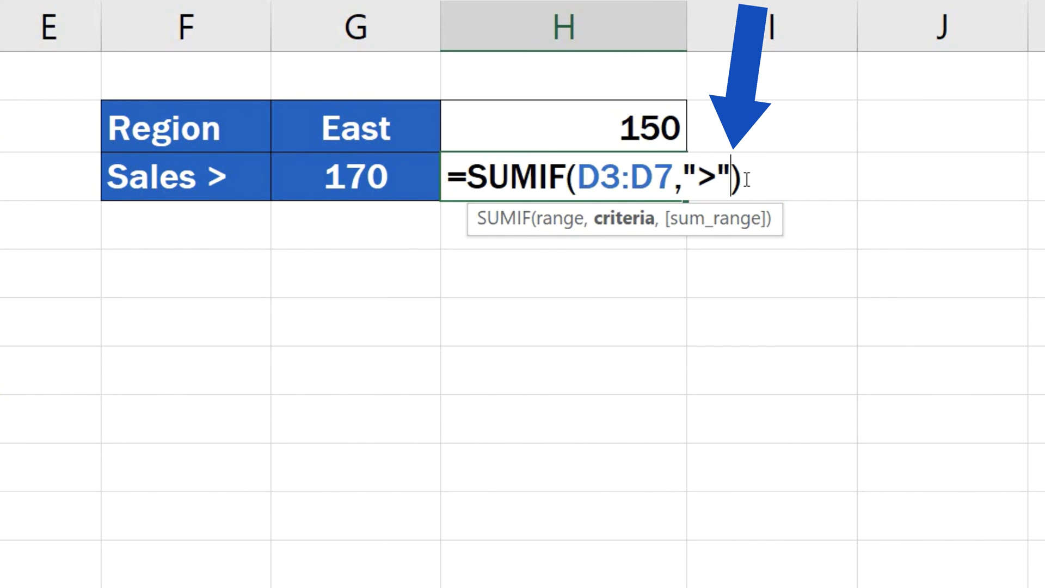
{"action": "type", "text": "&"}
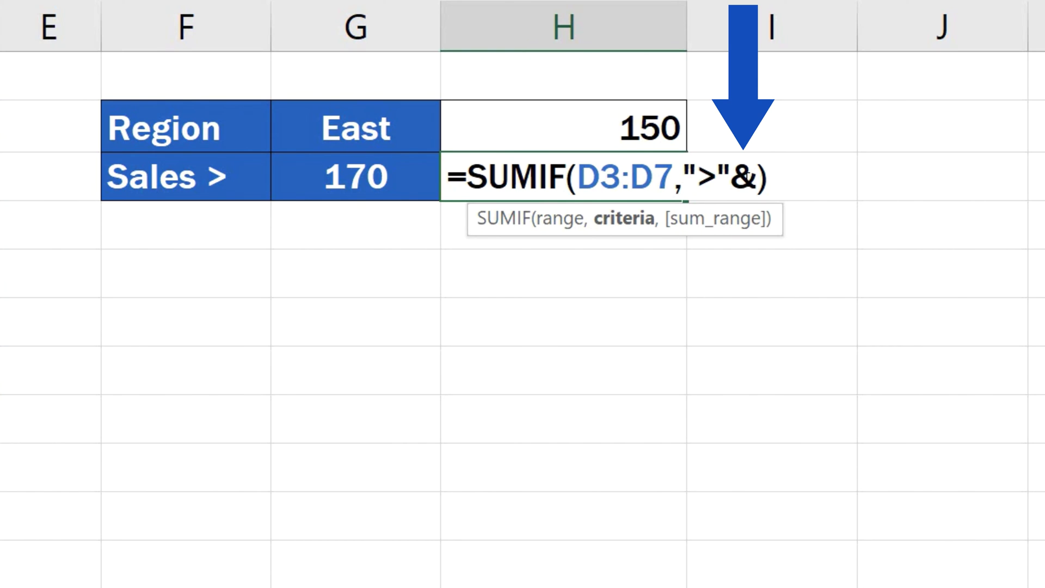
{"action": "left_click", "coordinate": [374, 181]}
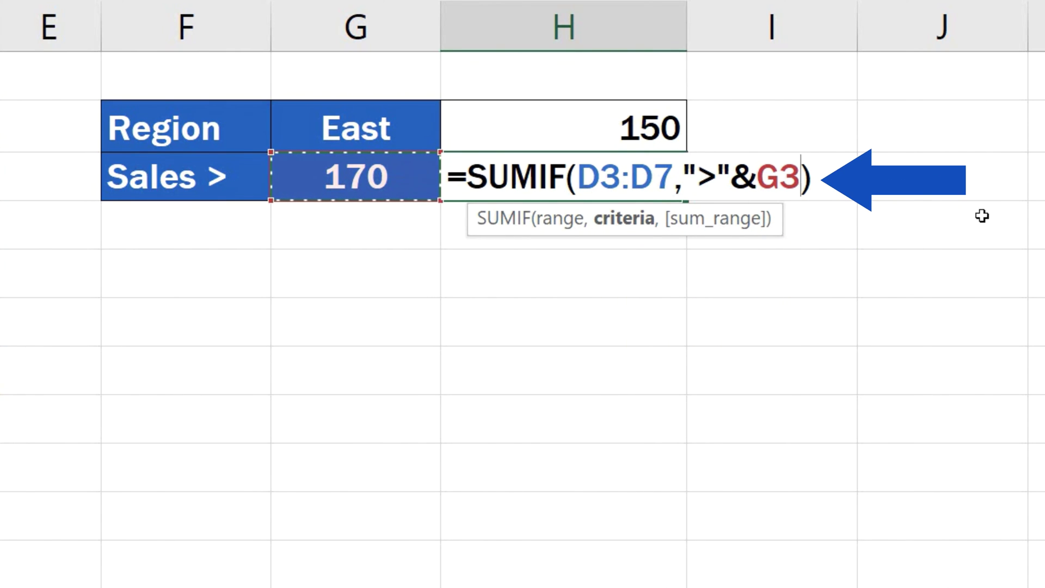
{"action": "key", "text": "Return"}
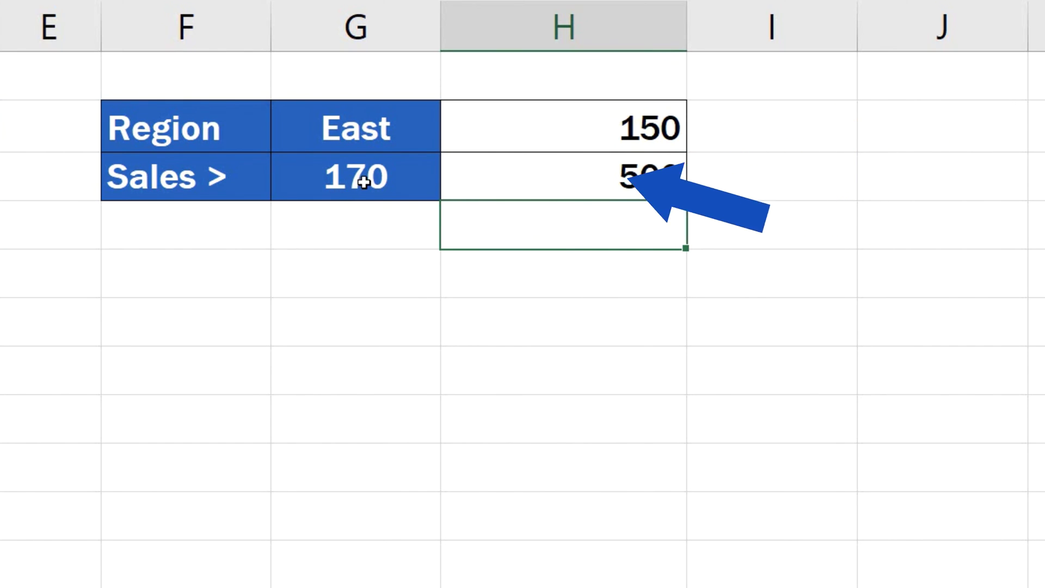
Change the G3 threshold from 170 to 60, raising the total to 750.
{"action": "left_click", "coordinate": [364, 181]}
{"action": "double_click", "coordinate": [309, 176]}
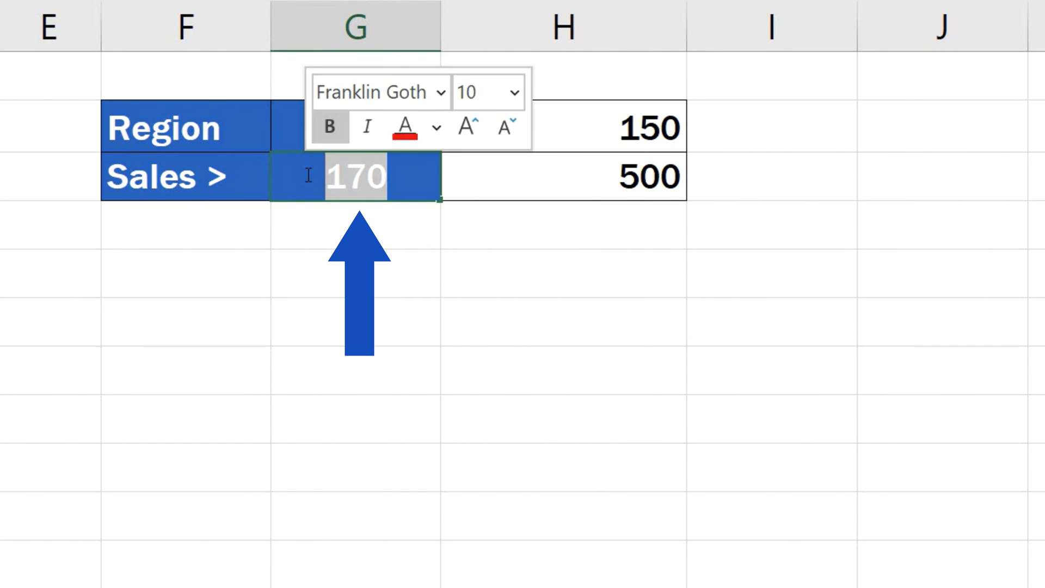
{"action": "type", "text": "60"}
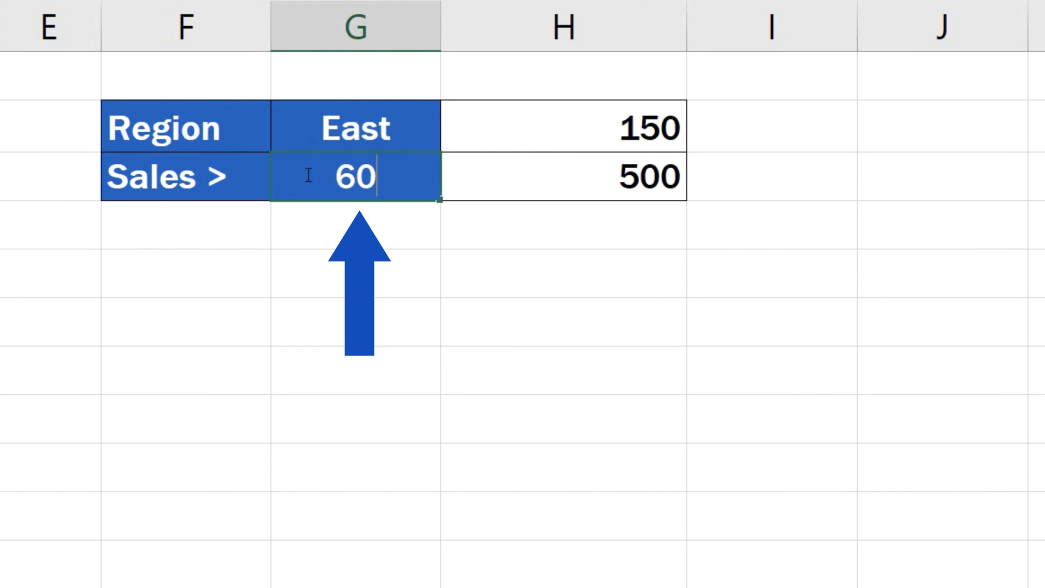
{"action": "key", "text": "Return"}
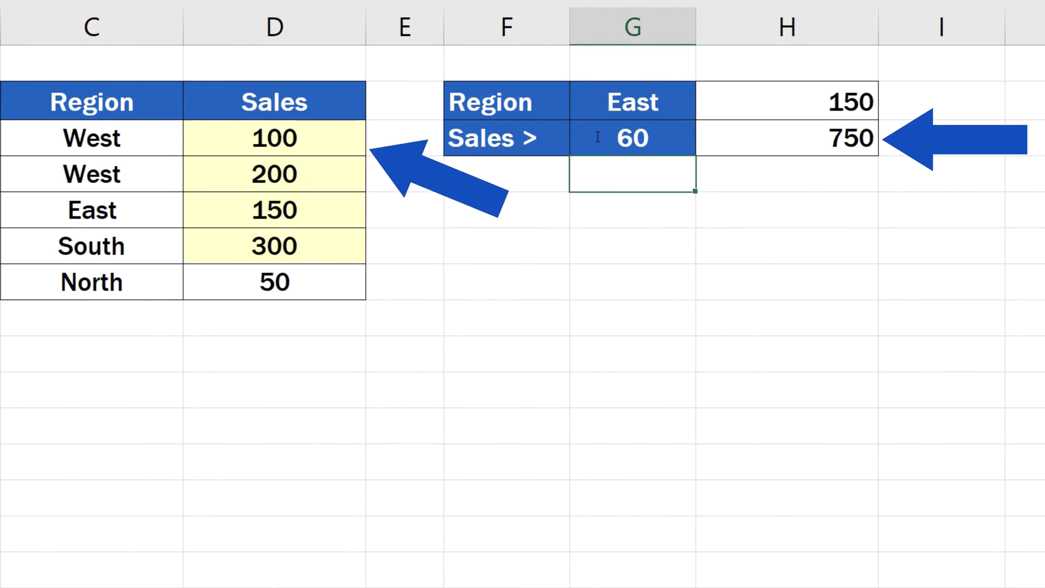